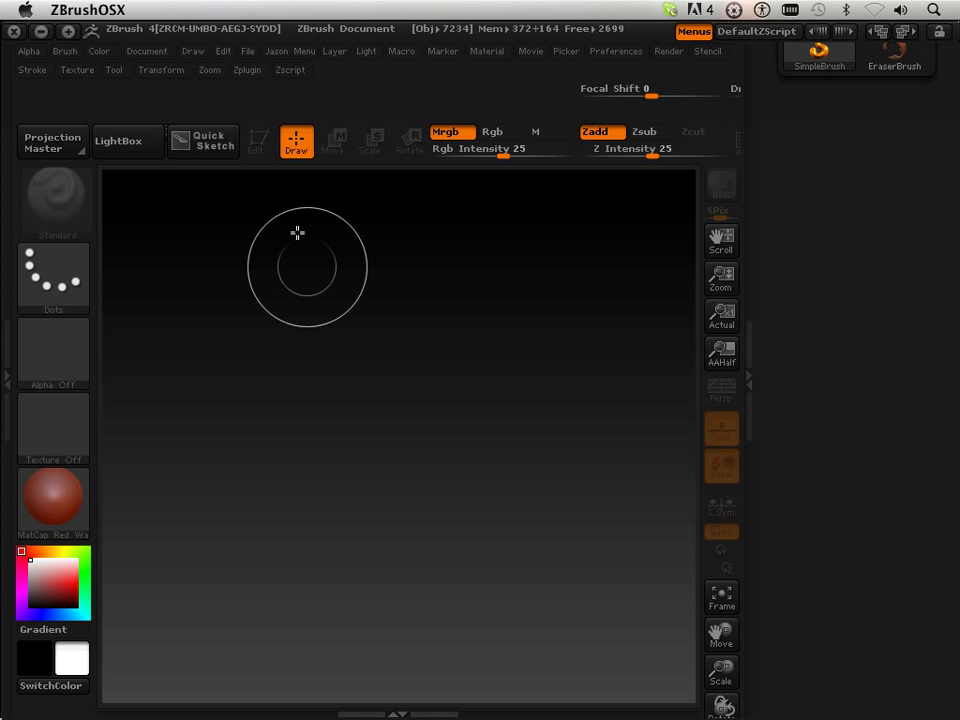
Load the DefaultSphere.ZPR project from LightBox onto the canvas
click(130, 148)
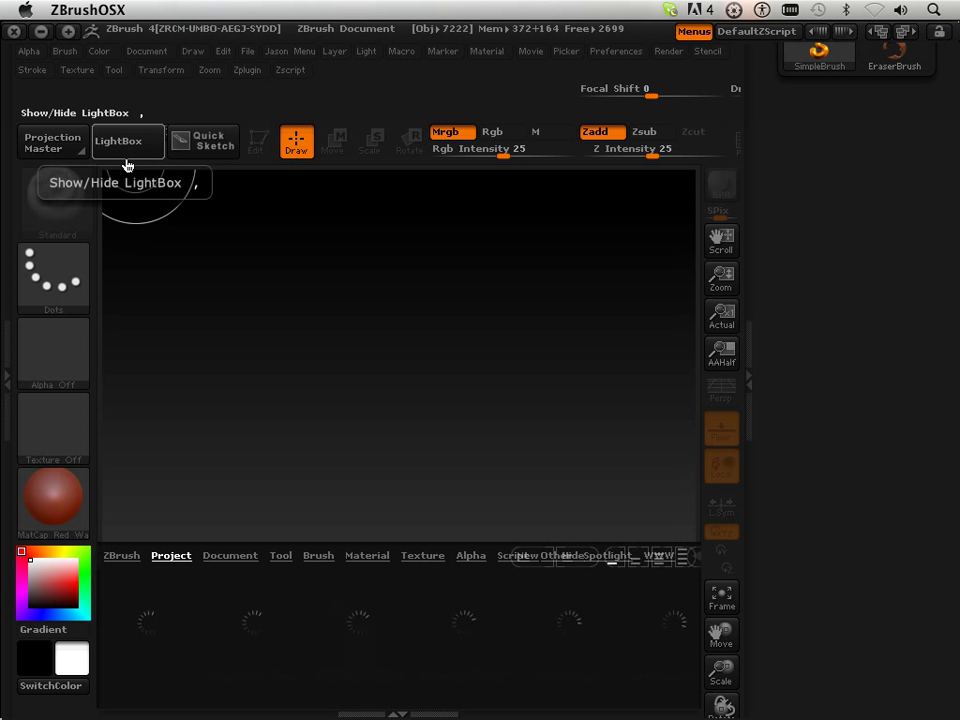
click(455, 620)
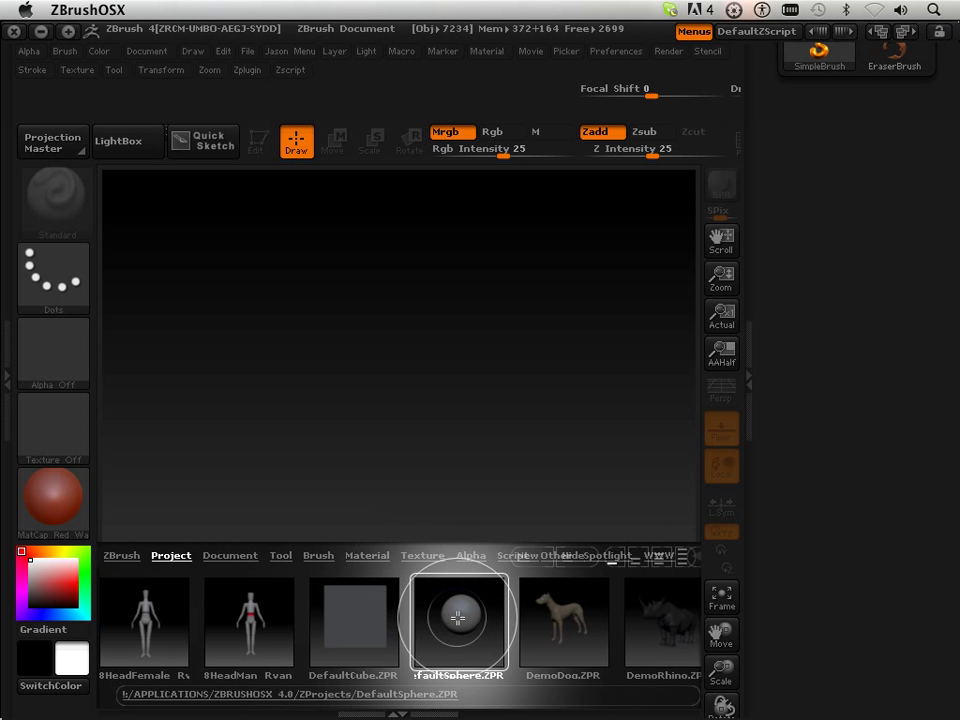
double_click(455, 620)
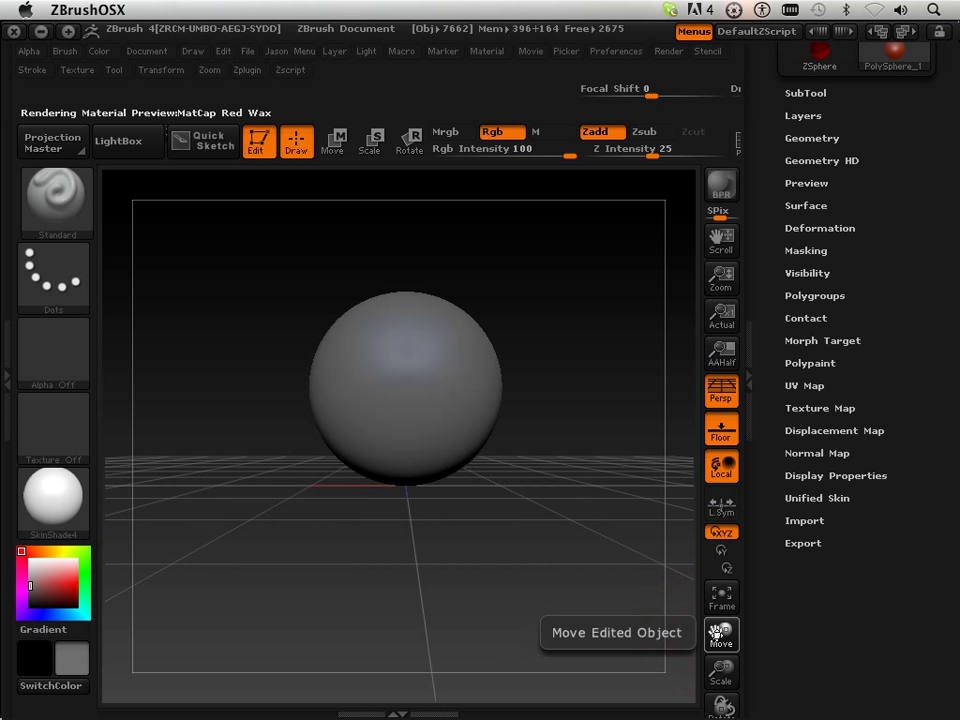
Turn on the Polyframe wireframe display with the sphere framed in view
mouse_move(719, 634)
mouse_down()
mouse_move(722, 686)
mouse_move(688, 676)
mouse_up()
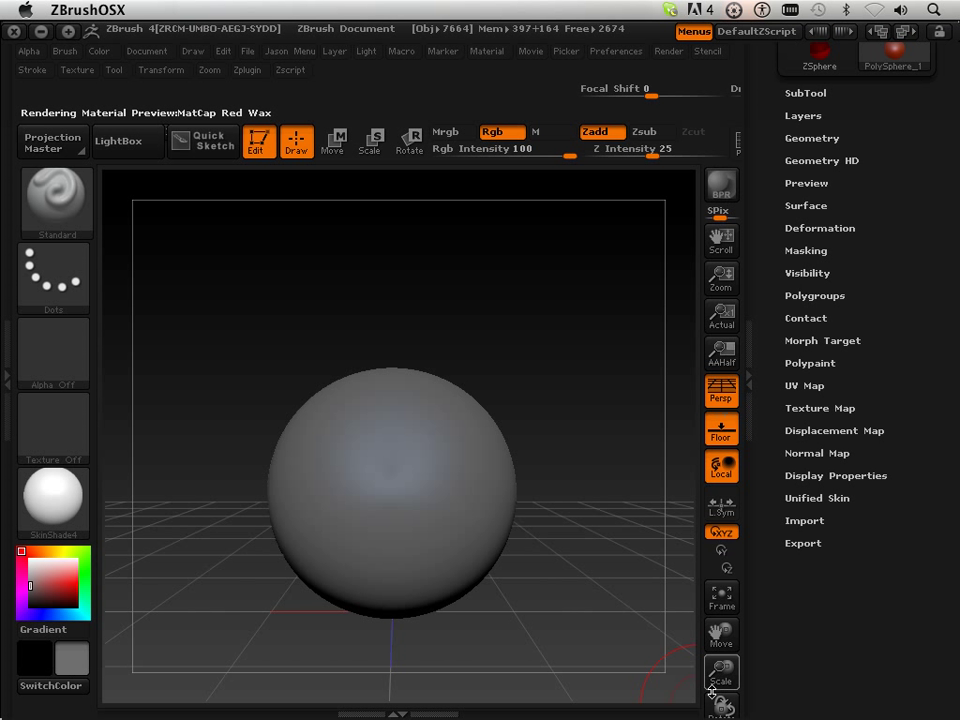
key(shift+f)
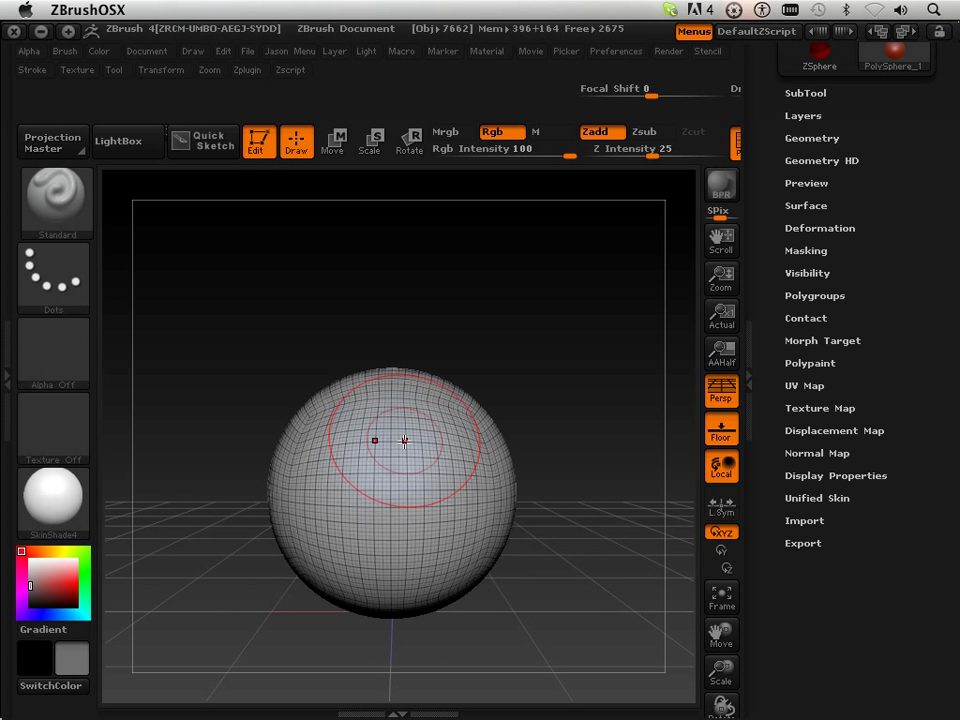
drag(709, 685, 722, 672)
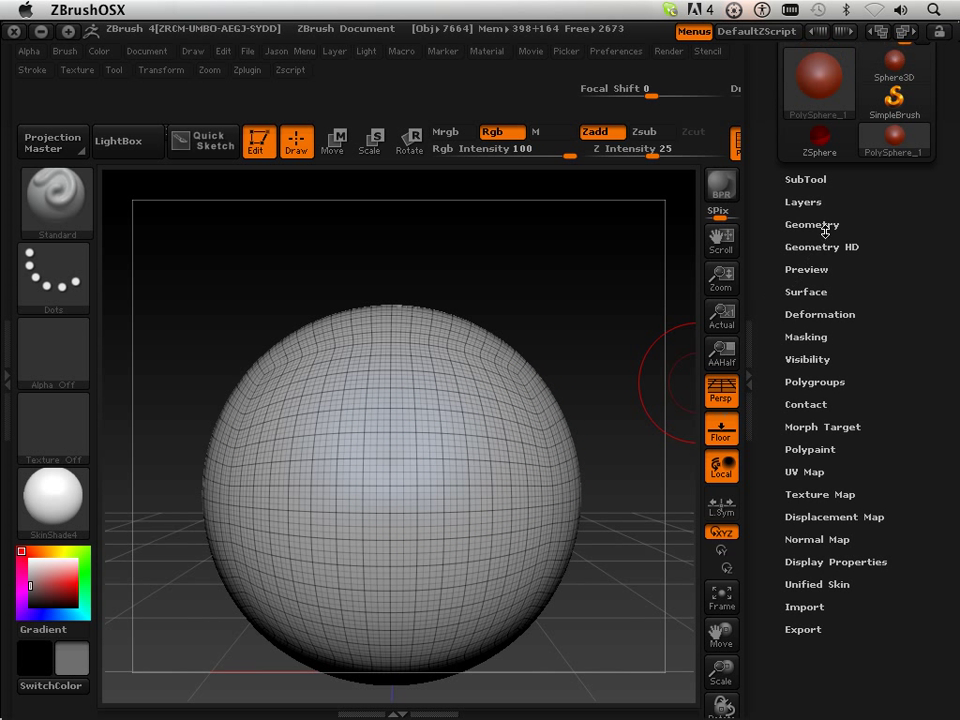
Lower the sphere to SDiv level 1 in Tool > Geometry, viewed from the front
click(797, 226)
drag(822, 260, 788, 261)
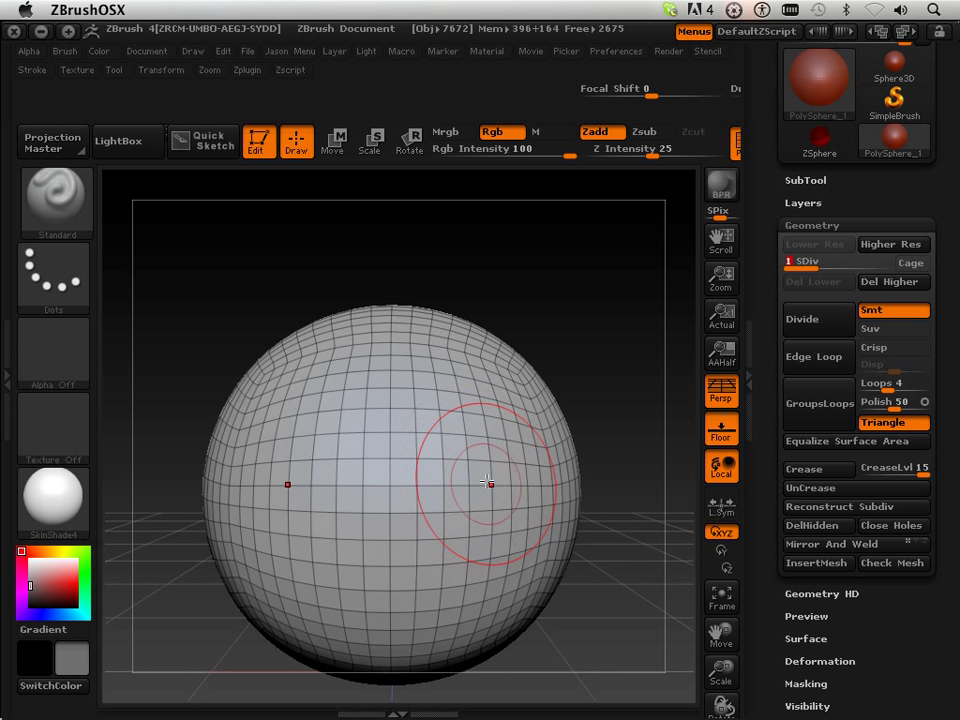
drag(618, 326, 560, 380)
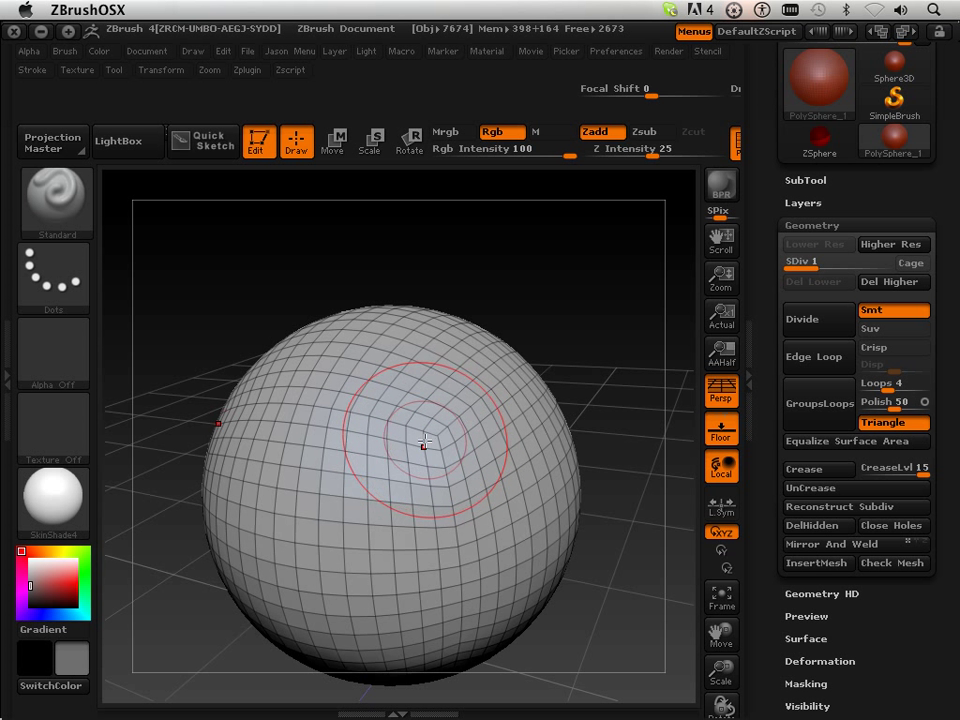
shift+drag(171, 621, 546, 637)
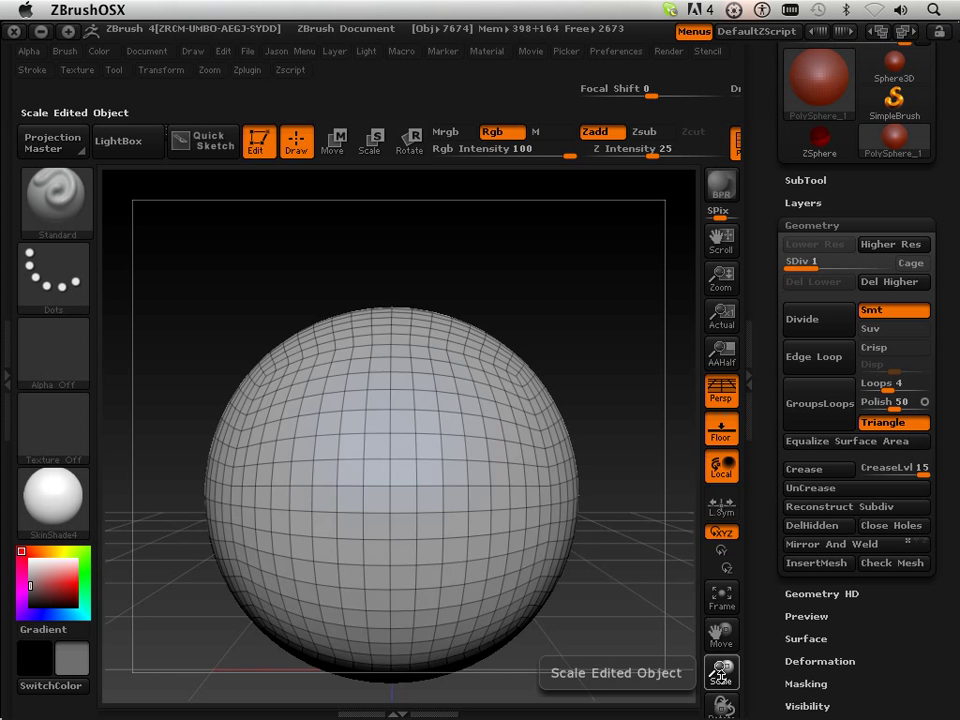
mouse_move(721, 672)
mouse_down()
mouse_move(716, 622)
mouse_move(690, 632)
mouse_up()
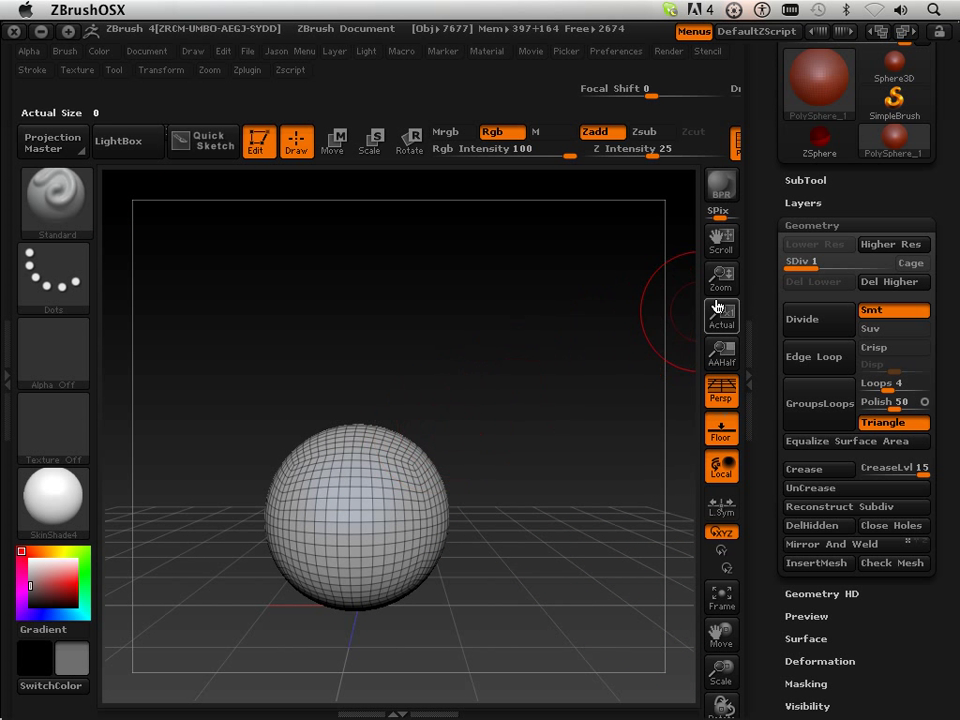
Disable Activate Symmetry in Transform and bring up the brush palette
click(166, 74)
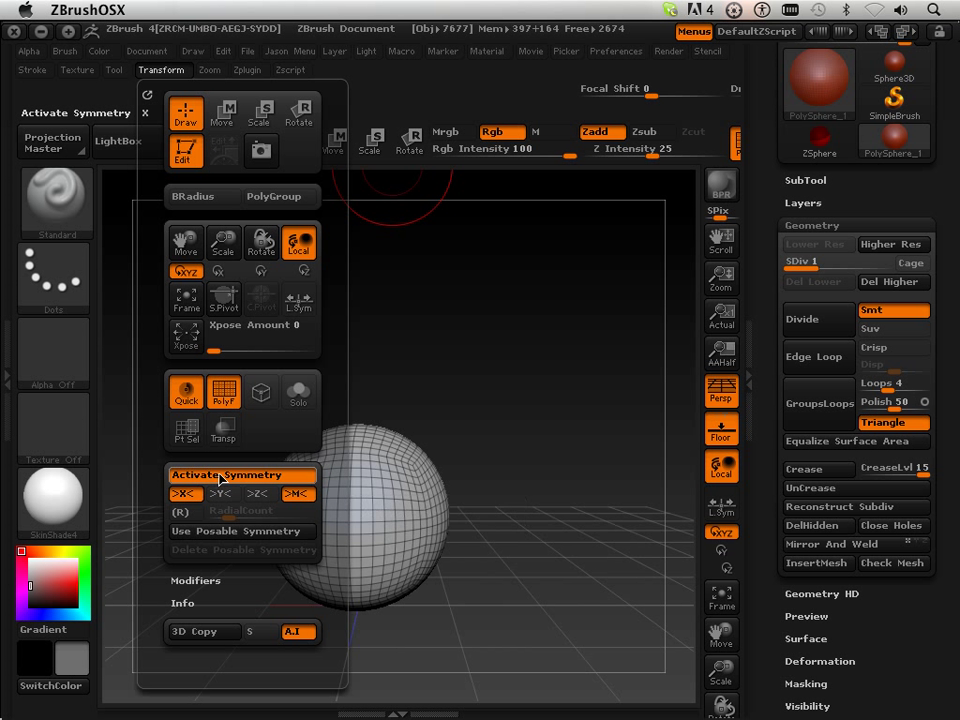
click(213, 477)
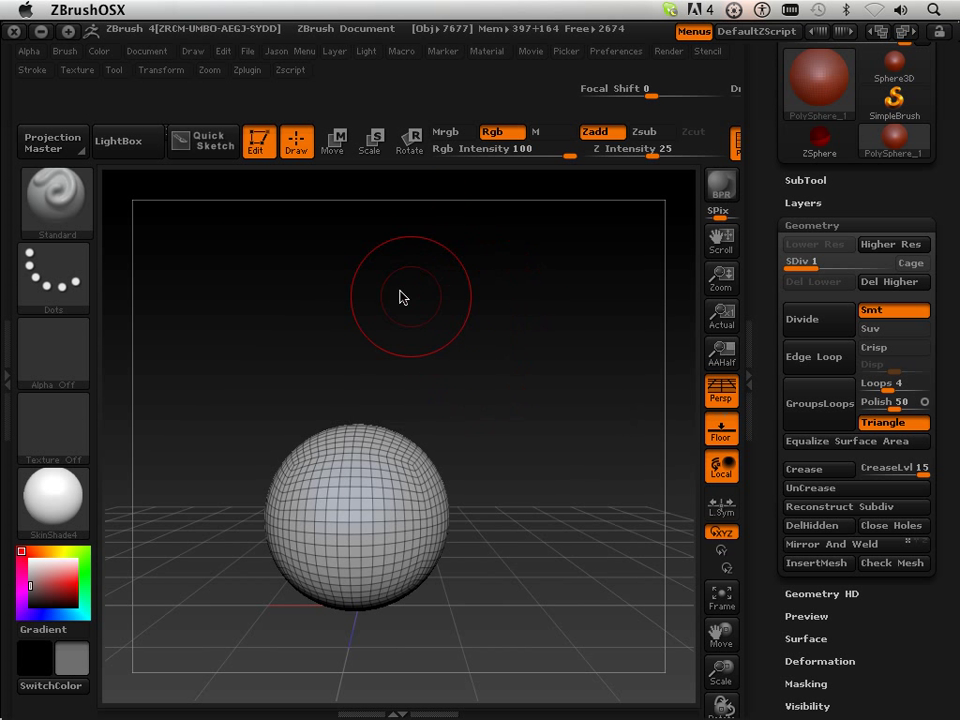
click(93, 216)
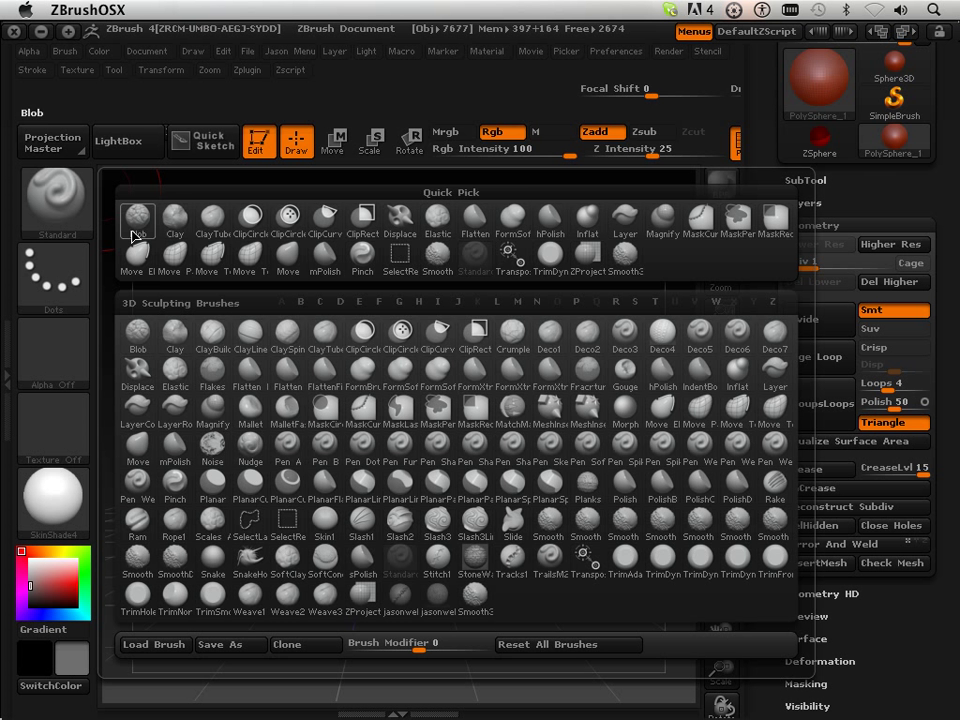
With Move TopoElastic, stretch the sphere into a long teardrop with a dented upper edge
click(737, 418)
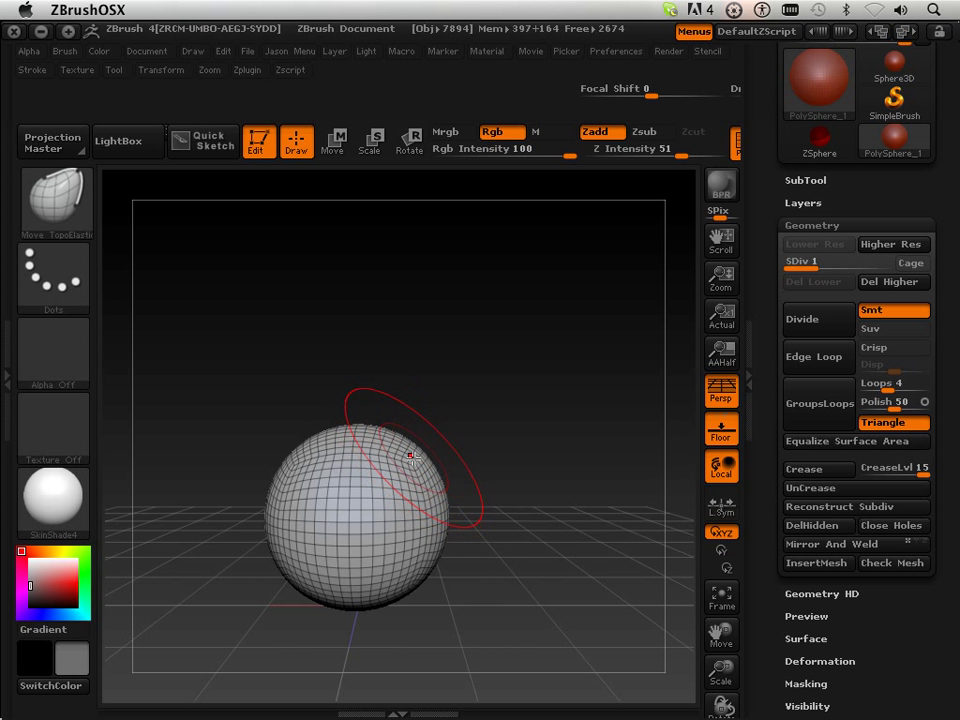
drag(400, 460, 500, 341)
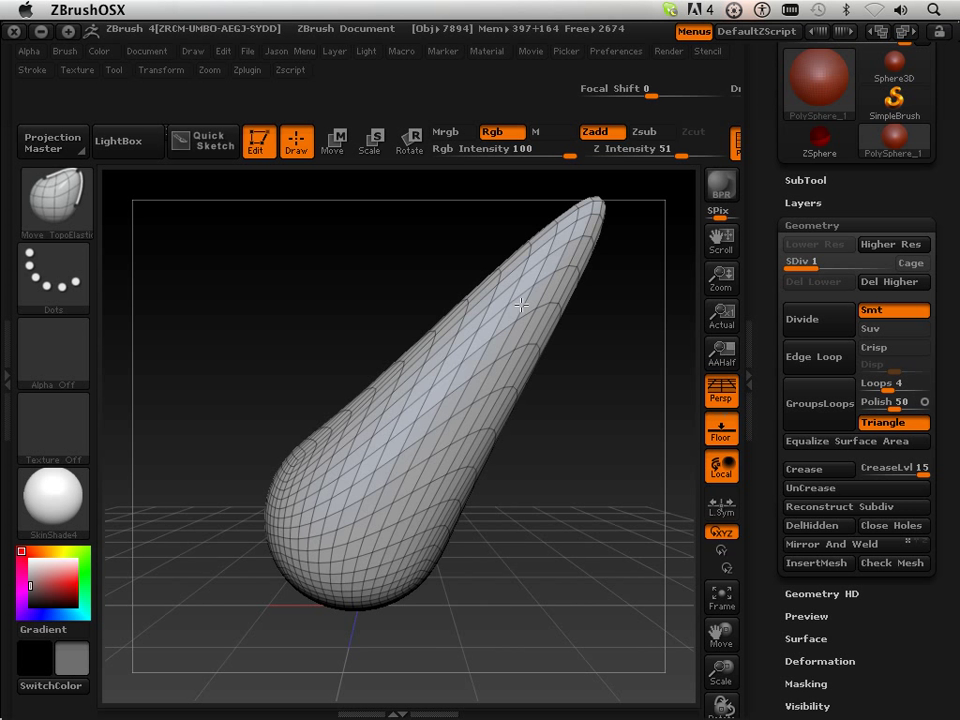
mouse_move(500, 341)
mouse_down()
mouse_move(493, 403)
mouse_move(680, 470)
mouse_up()
drag(587, 424, 626, 467)
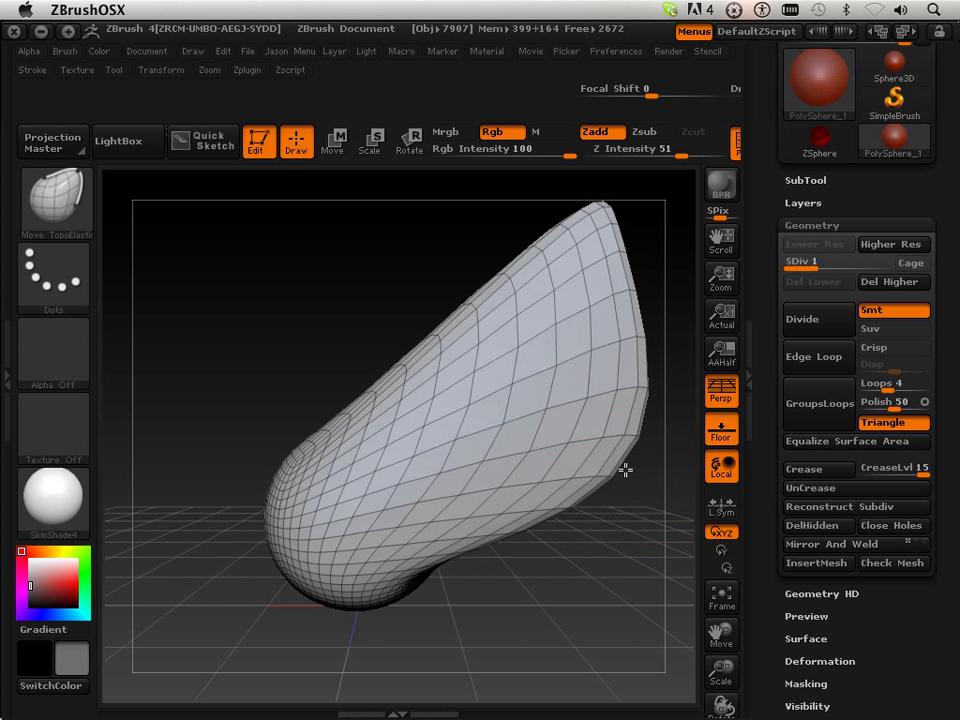
drag(510, 328, 467, 289)
drag(422, 336, 450, 371)
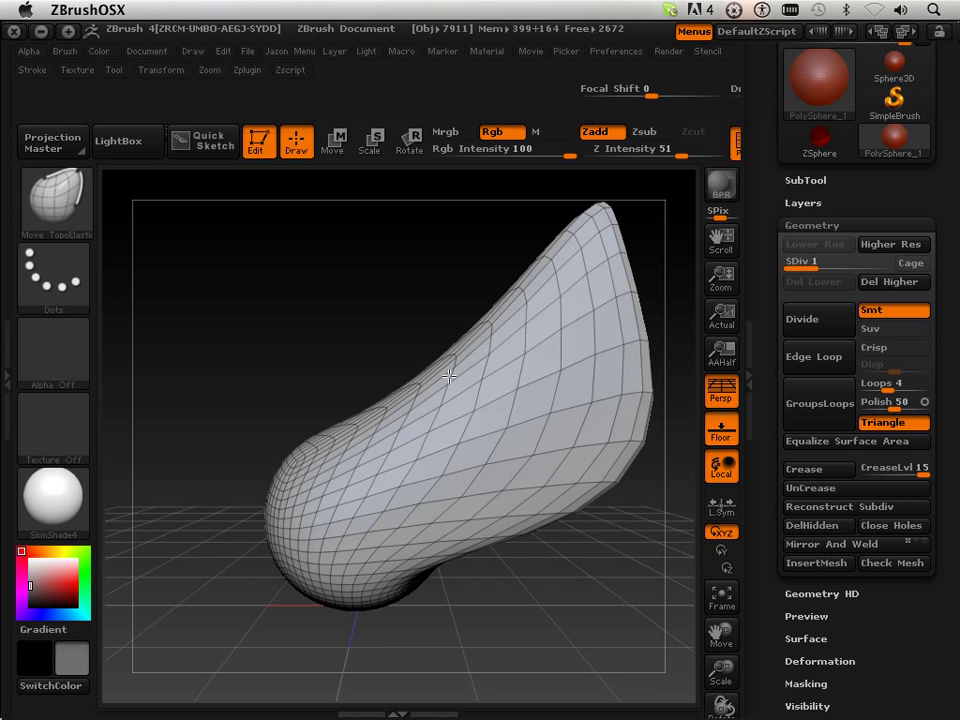
From the other side, pull the upper-left side of the horn outward
mouse_move(542, 521)
mouse_down()
mouse_move(508, 630)
mouse_move(413, 636)
mouse_up()
drag(424, 386, 330, 350)
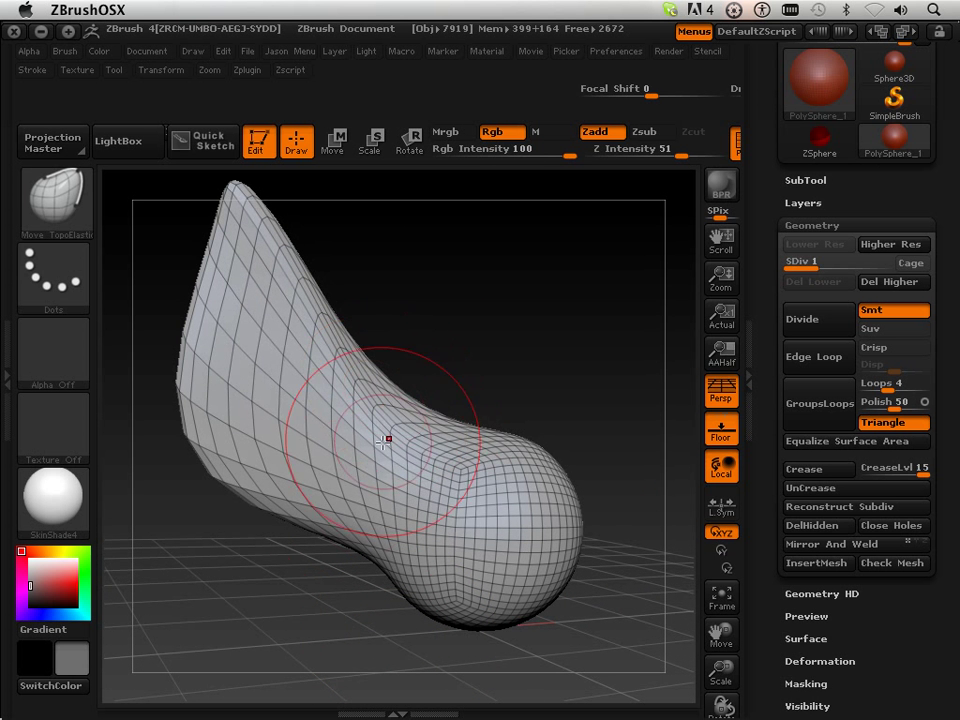
drag(385, 439, 344, 517)
mouse_move(300, 551)
mouse_down()
mouse_move(375, 602)
mouse_move(427, 604)
mouse_move(549, 561)
mouse_up()
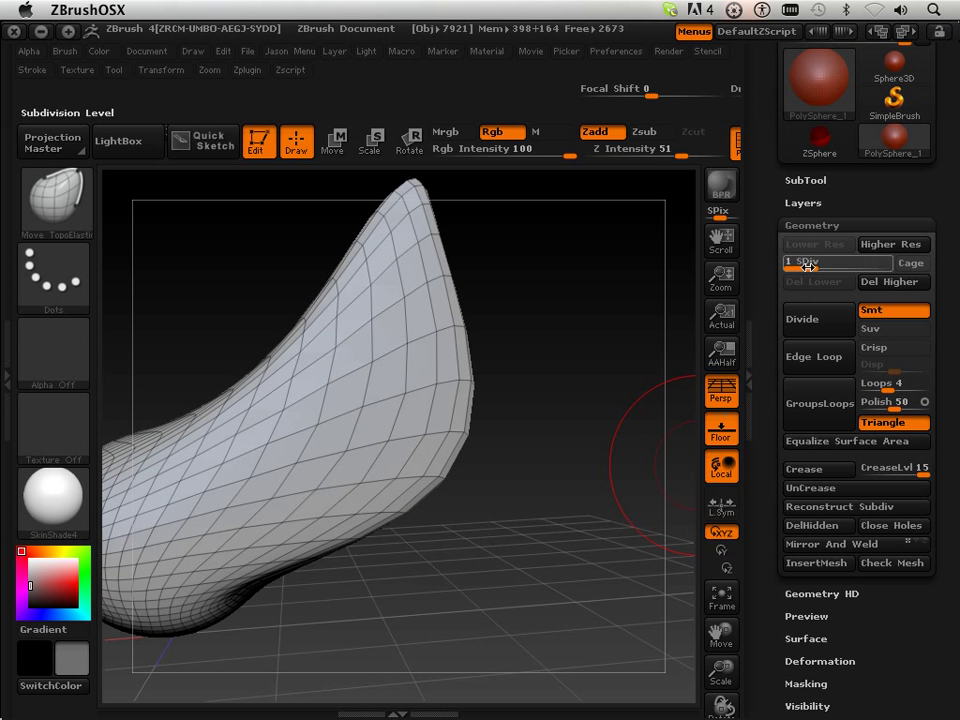
Raise the horn back to SDiv 3, then Divide it to level 4
click(854, 272)
drag(854, 272, 885, 272)
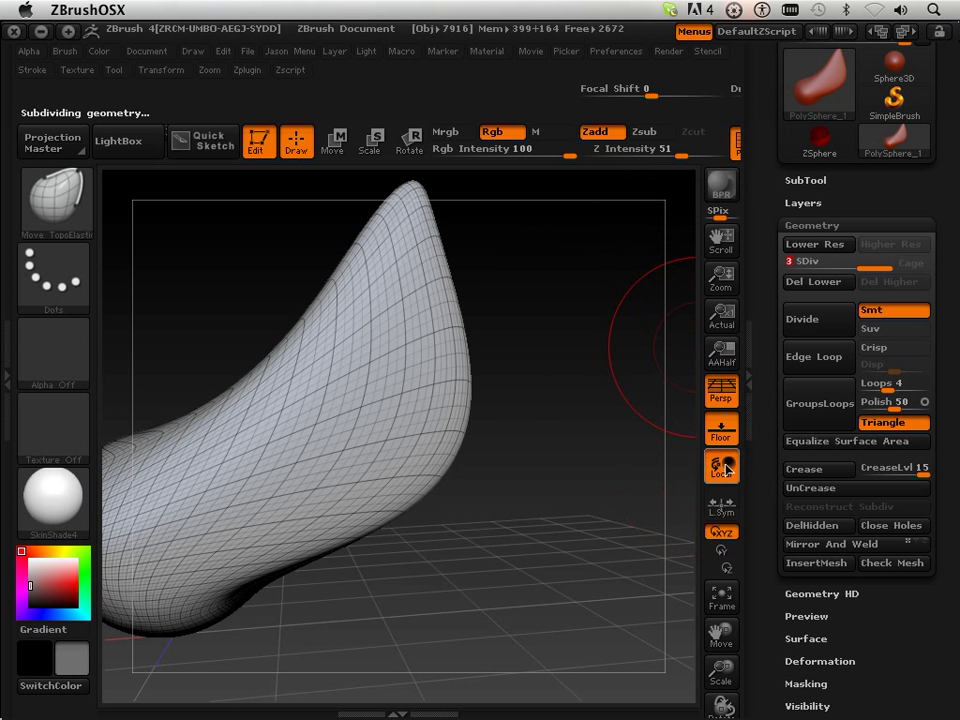
click(805, 321)
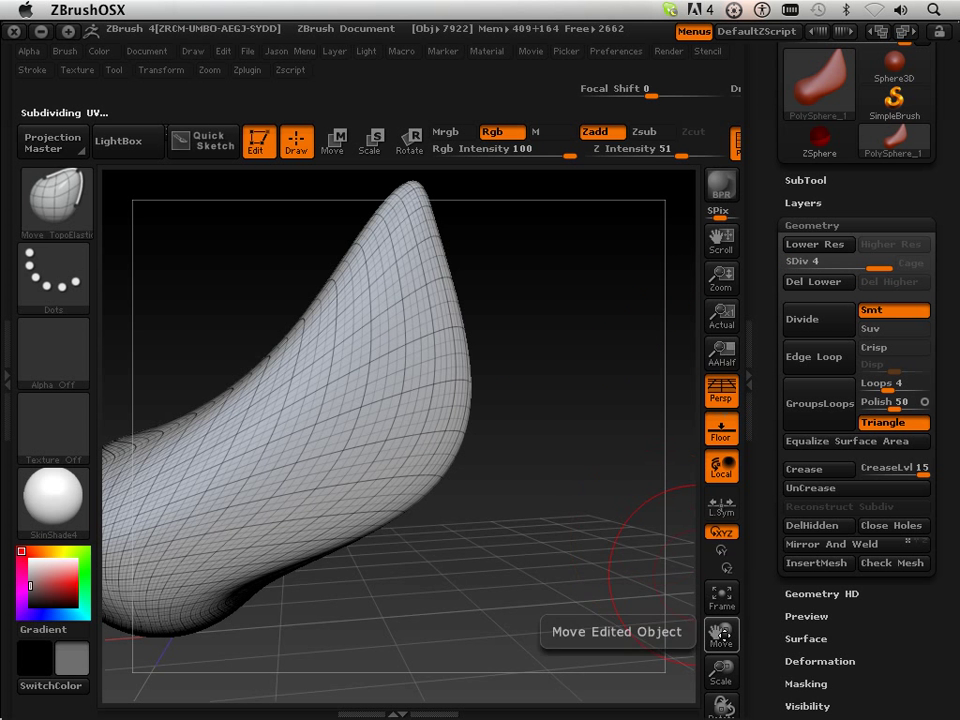
drag(721, 700, 658, 621)
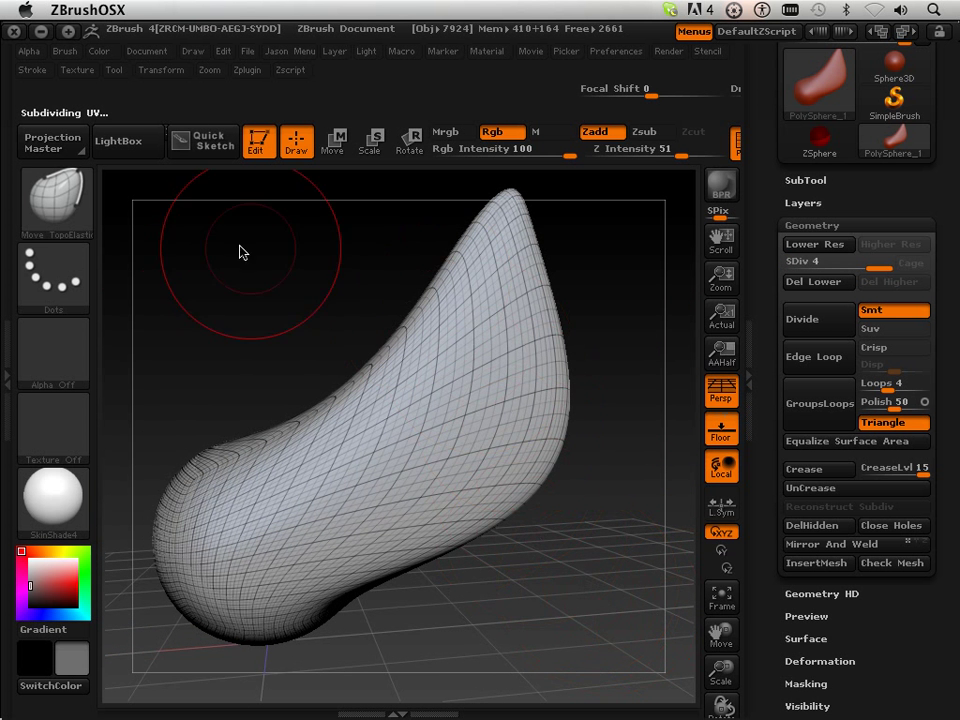
click(55, 212)
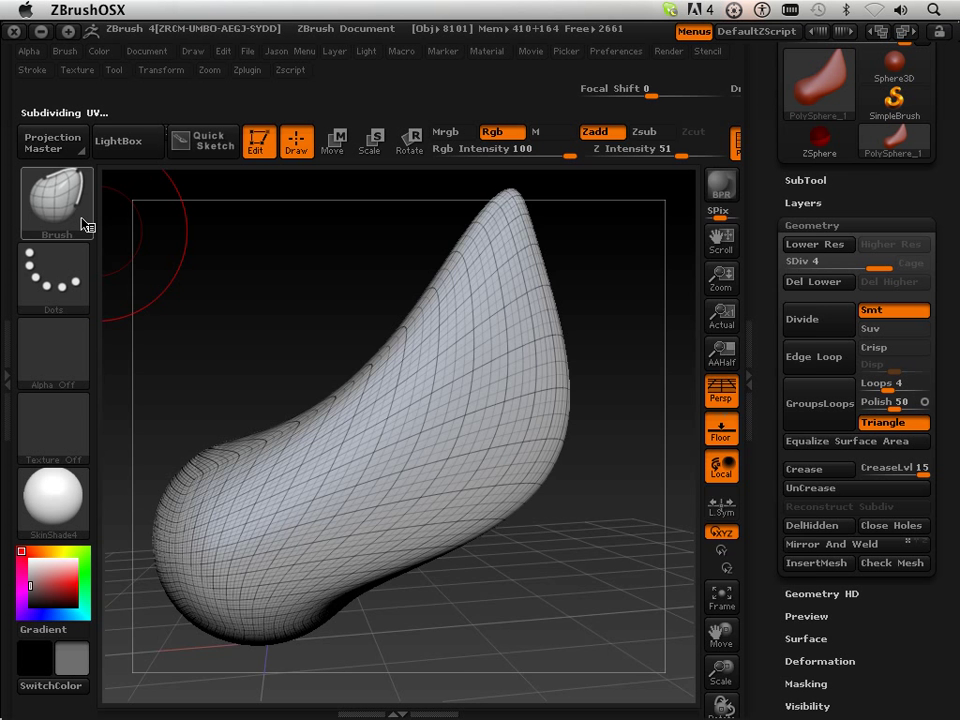
Choose the Standard brush from the S-filtered palette, using Z Intensity 25
click(80, 220)
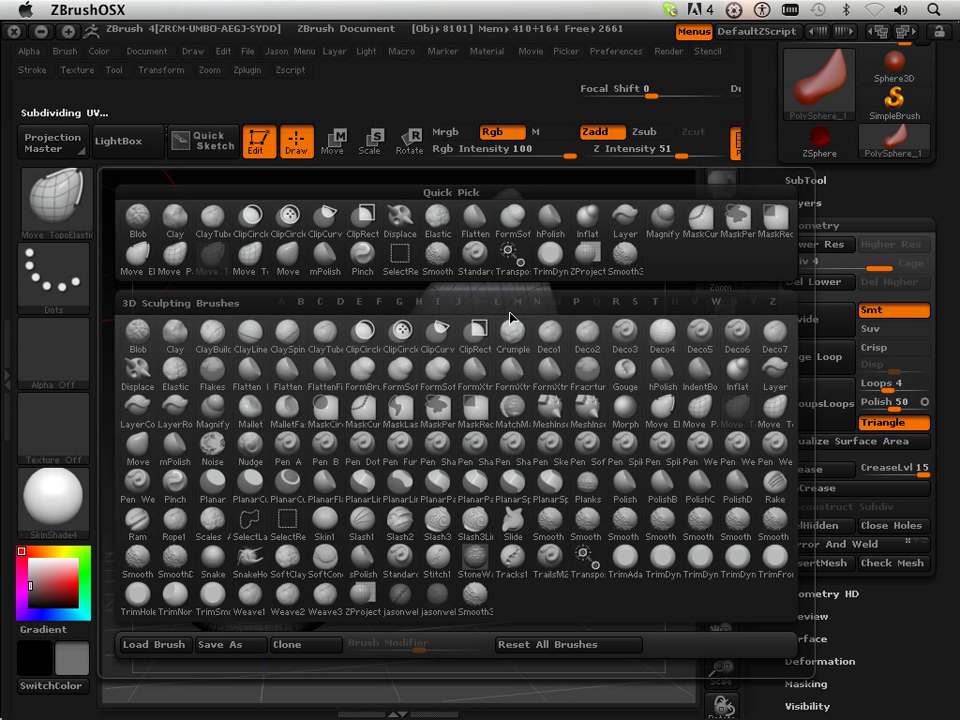
click(632, 310)
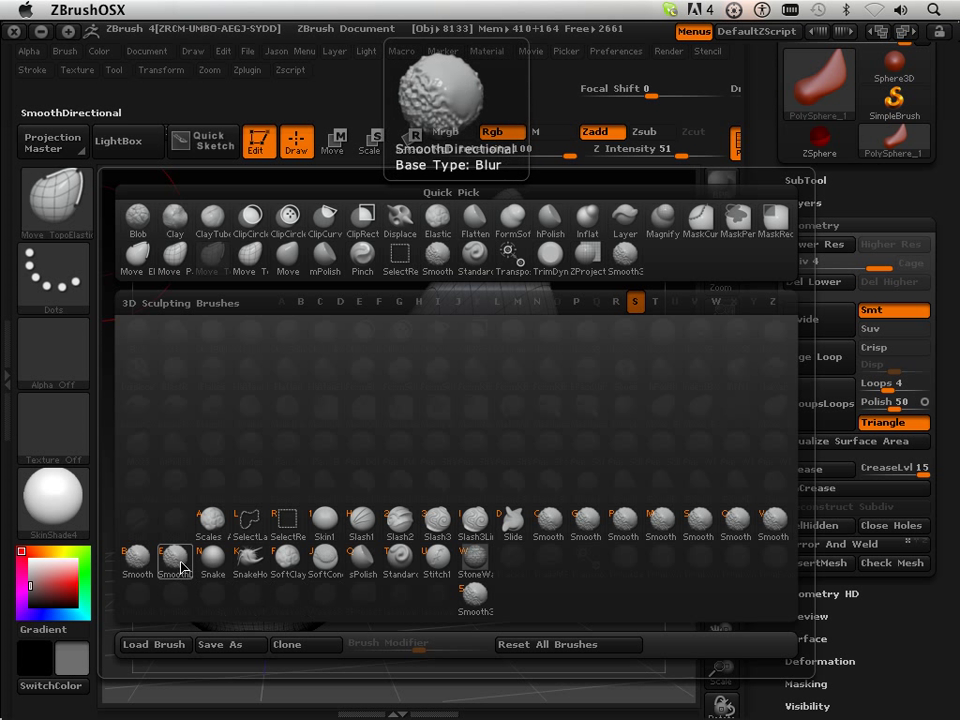
click(402, 560)
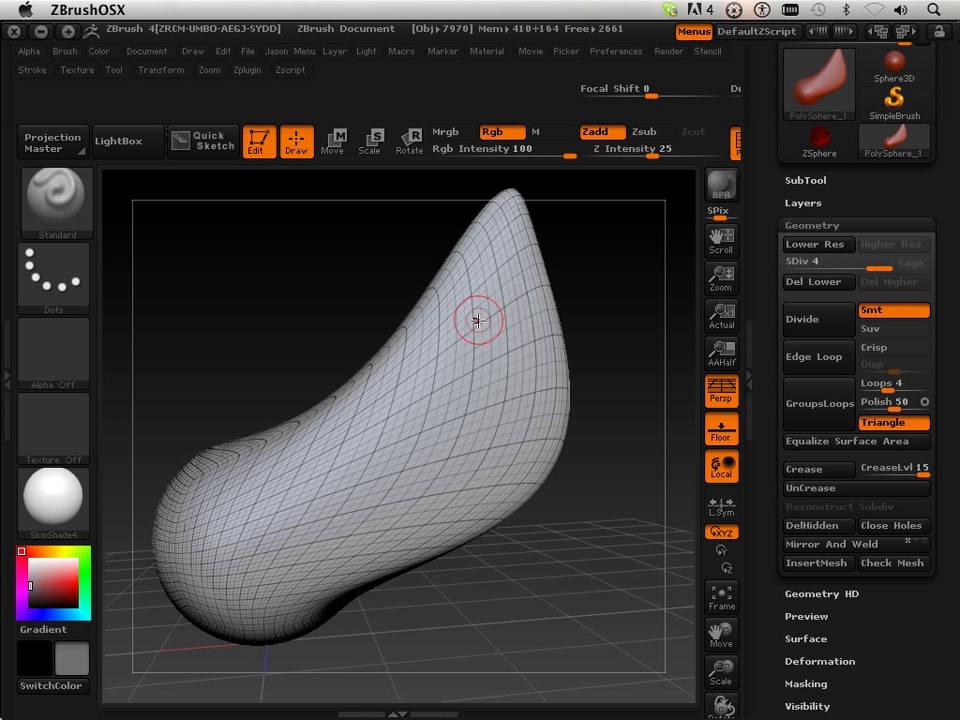
Hide Polyframe and sculpt an S stroke on each horn end, orbiting to check them
click(737, 152)
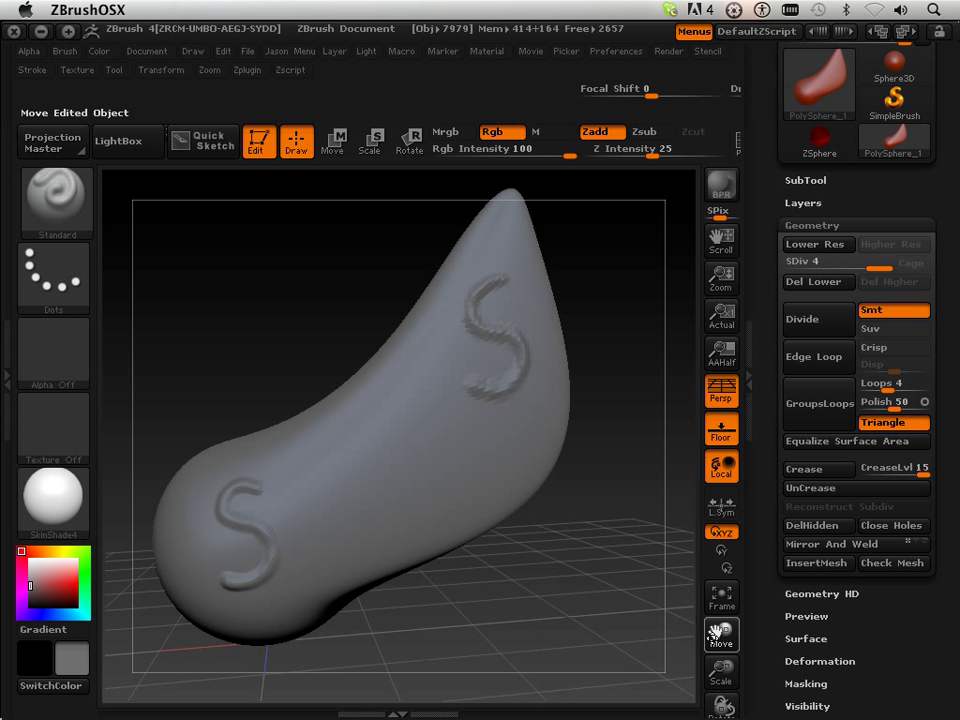
mouse_move(720, 690)
mouse_down()
mouse_move(713, 696)
mouse_move(530, 600)
mouse_move(512, 602)
mouse_up()
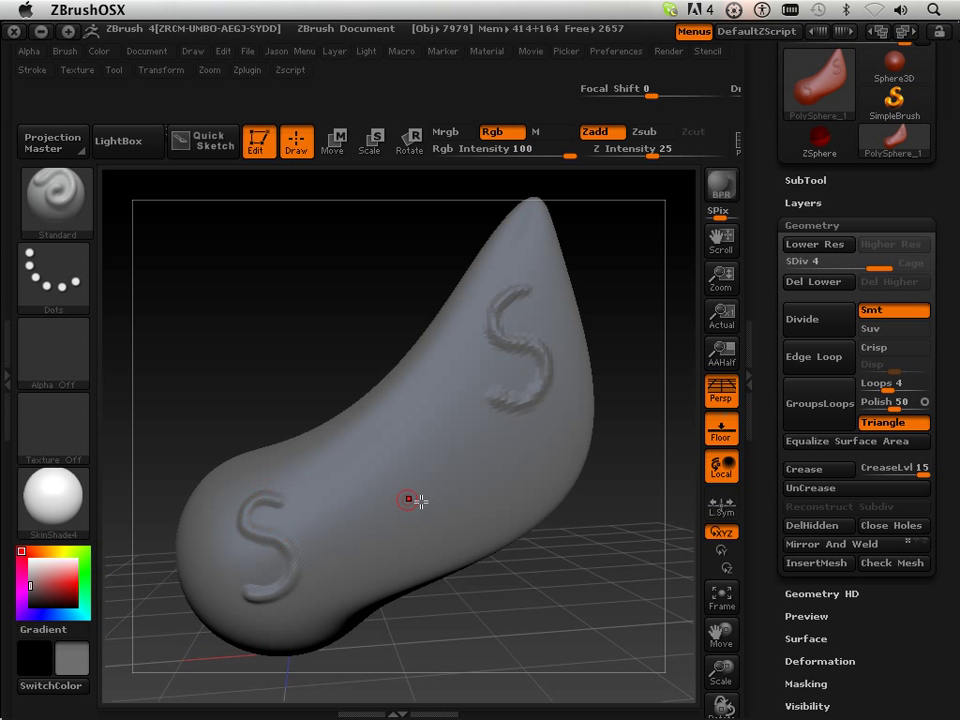
mouse_move(568, 593)
mouse_down()
mouse_move(491, 598)
mouse_move(568, 587)
mouse_move(617, 628)
mouse_move(574, 617)
mouse_move(615, 617)
mouse_move(596, 611)
mouse_up()
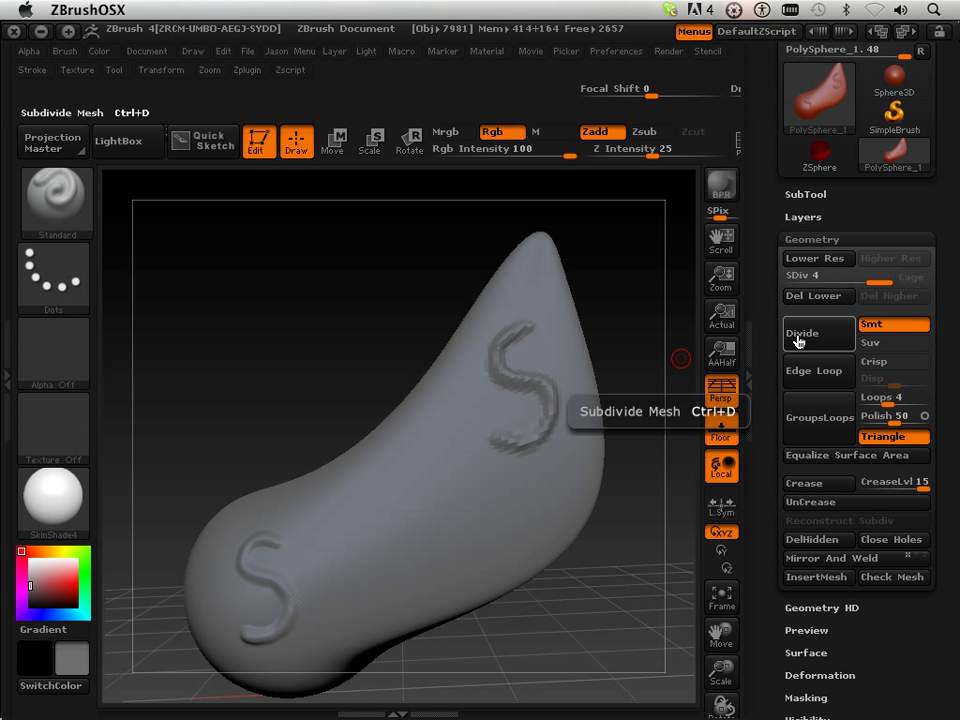
Subdivide the horn to SDiv 6 with Divide and Ctrl+D, then drop it to level 1
click(798, 338)
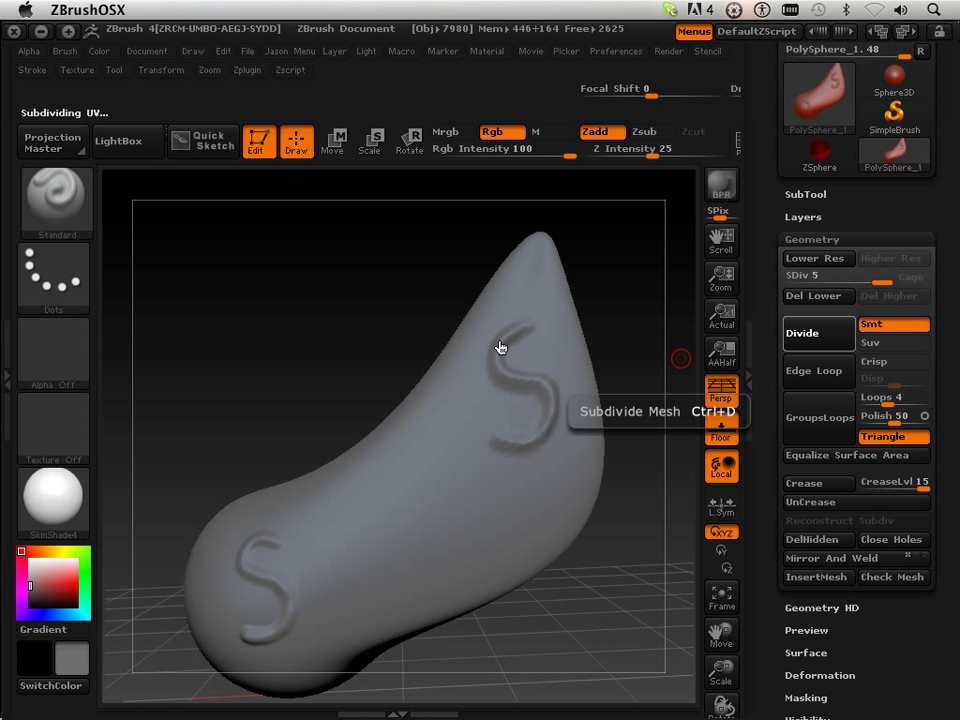
key(ctrl+d)
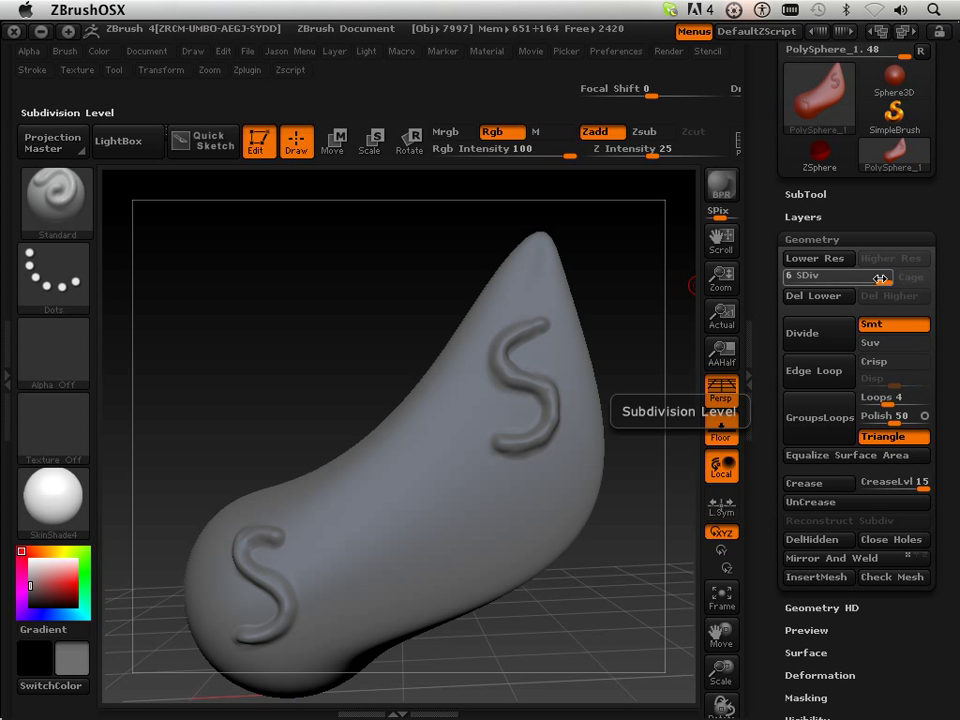
drag(838, 277, 792, 277)
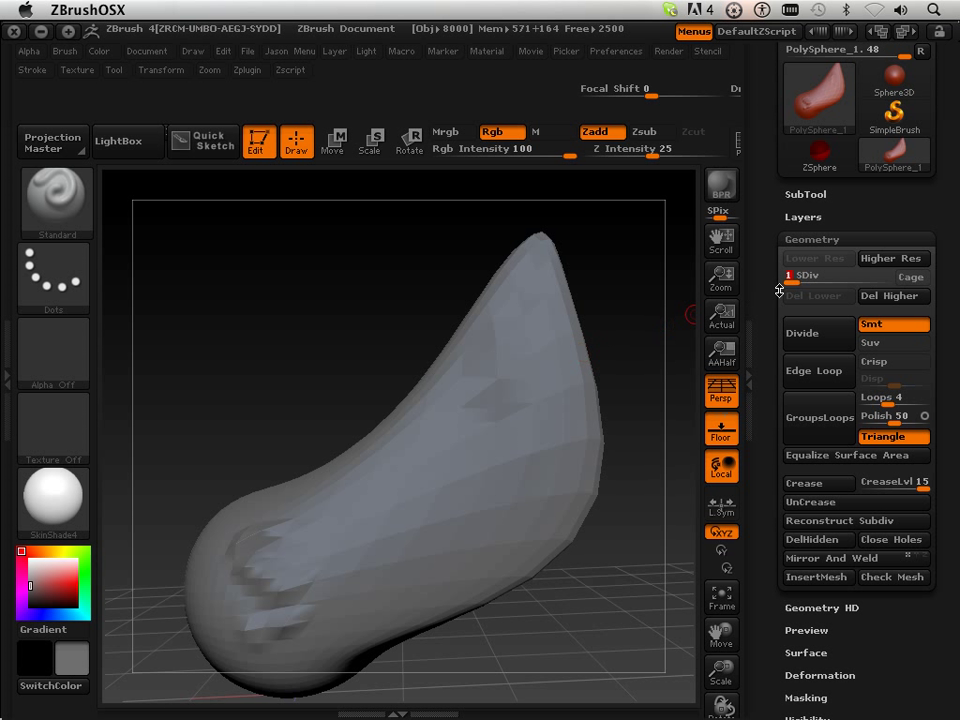
Step the horn up to SDiv 2, then 3, turning the S details toward the camera
drag(790, 283, 800, 281)
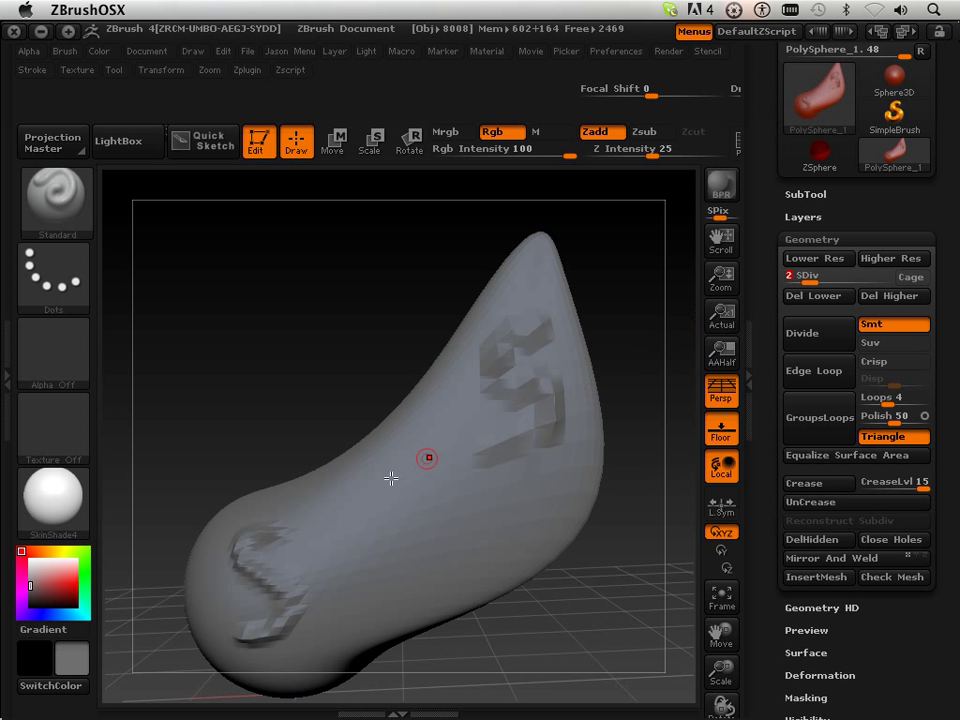
click(816, 278)
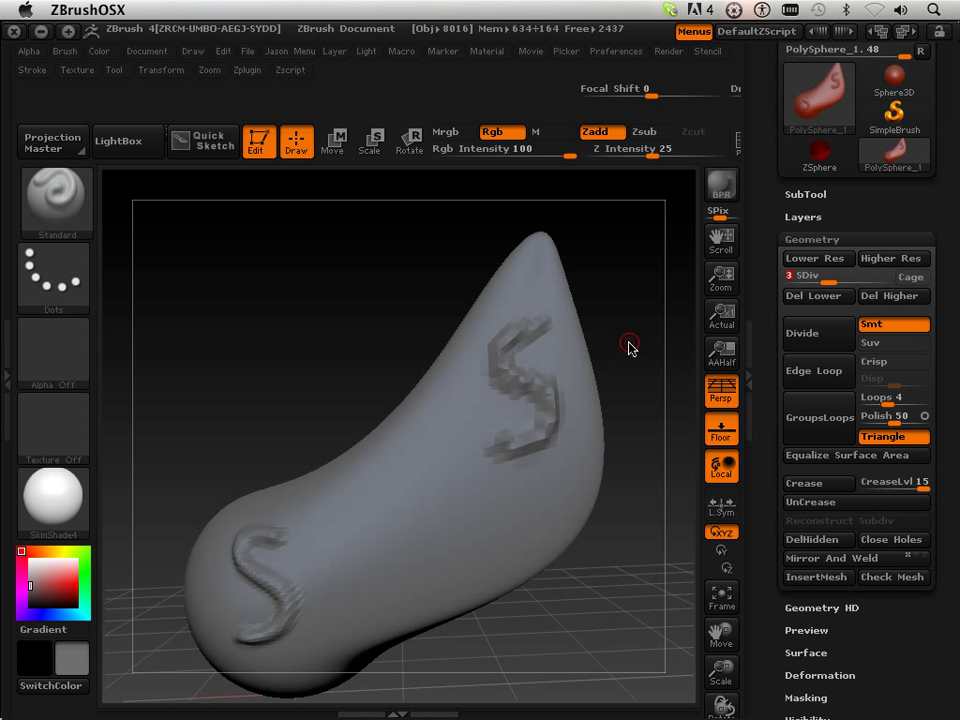
mouse_move(628, 347)
mouse_down()
mouse_move(649, 336)
mouse_move(601, 369)
mouse_up()
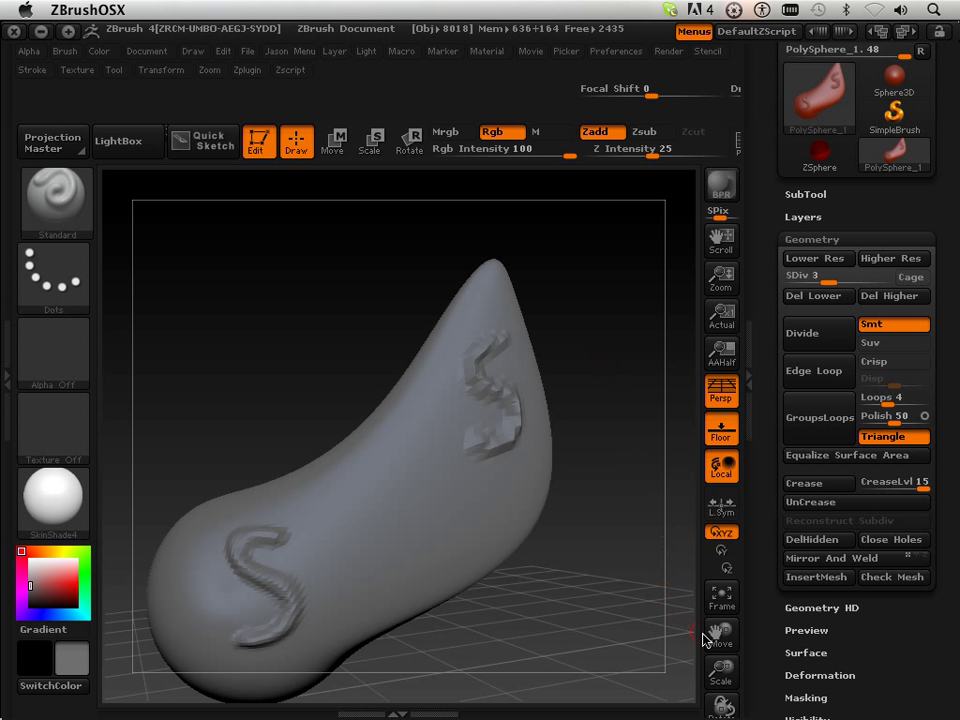
drag(721, 635, 760, 627)
Orbit and shrink the model in view to inspect the jagged upper S
mouse_move(650, 560)
mouse_down()
mouse_move(634, 551)
mouse_move(615, 508)
mouse_move(597, 344)
mouse_up()
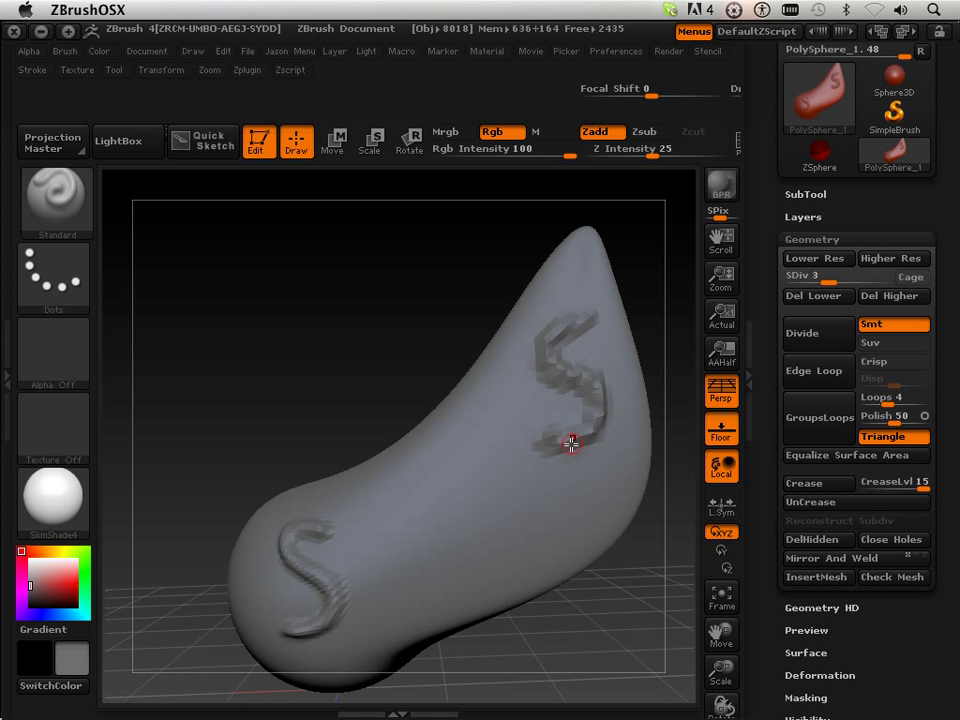
drag(326, 379, 328, 545)
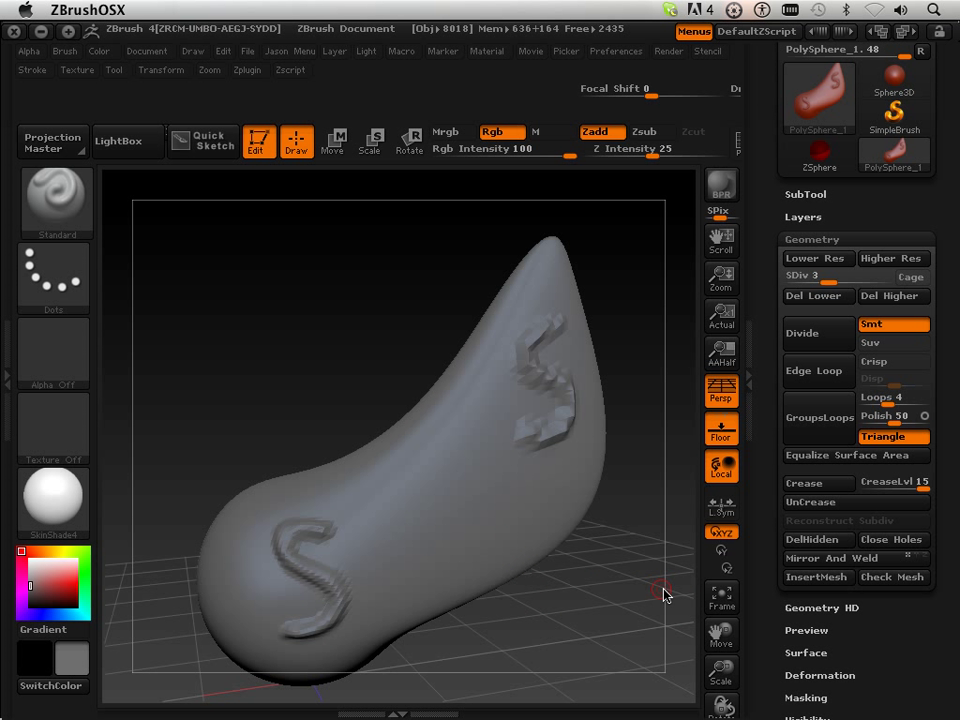
drag(721, 668, 721, 648)
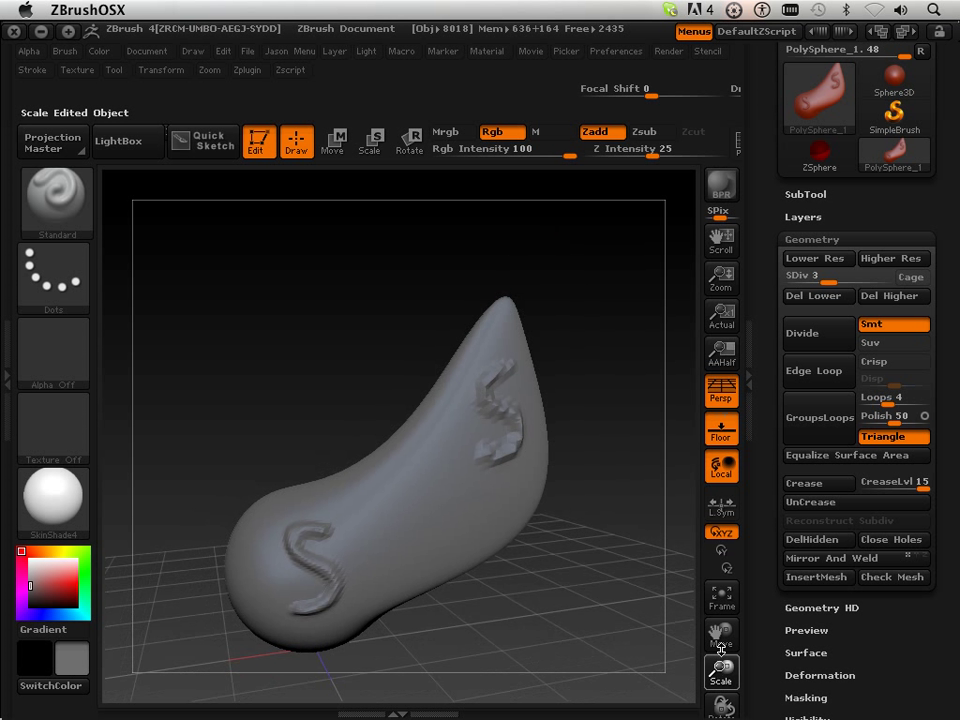
drag(624, 583, 573, 495)
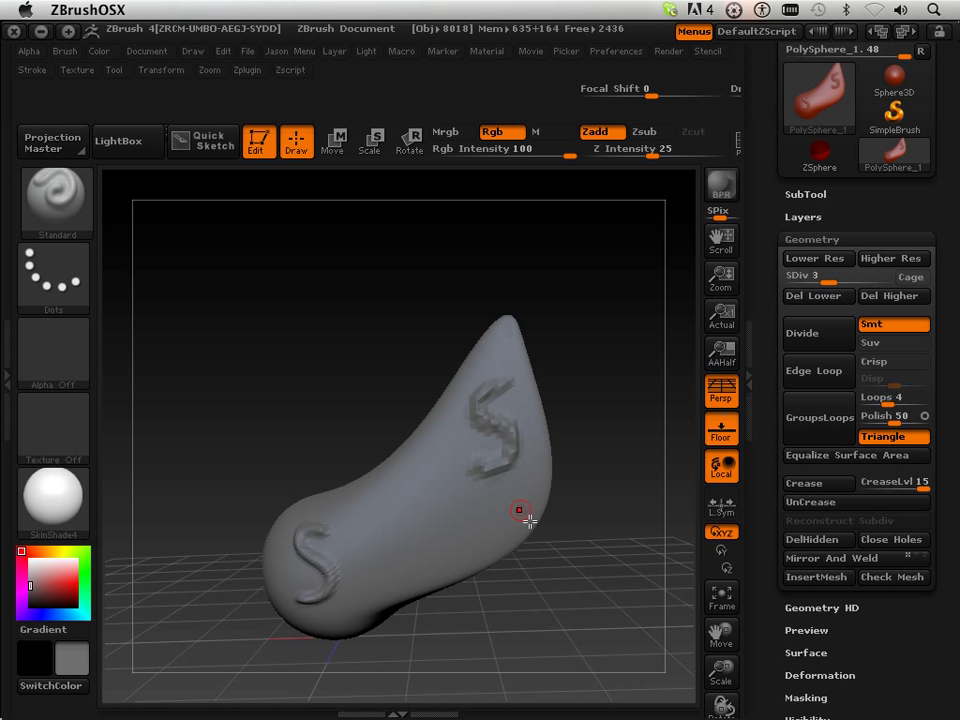
drag(673, 645, 697, 609)
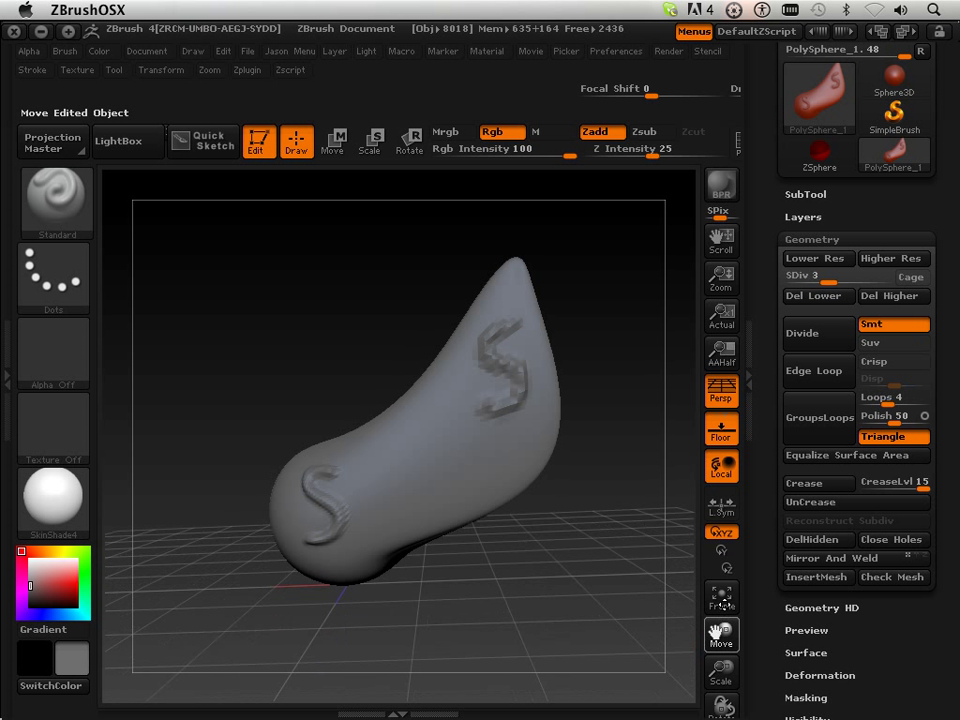